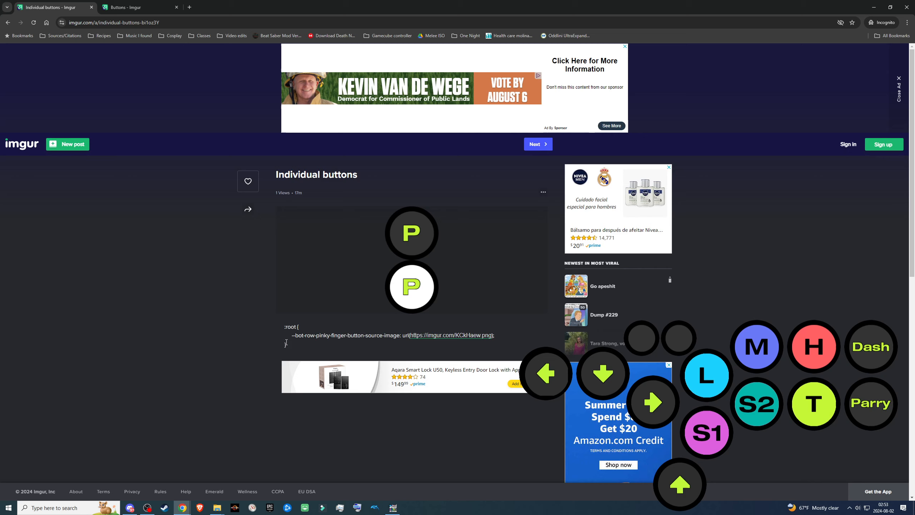
# Copy the :root CSS snippet that sets bot-row-pinky-finger-button-source-image from the Individual buttons imgur post.
pyautogui.click(538, 216)
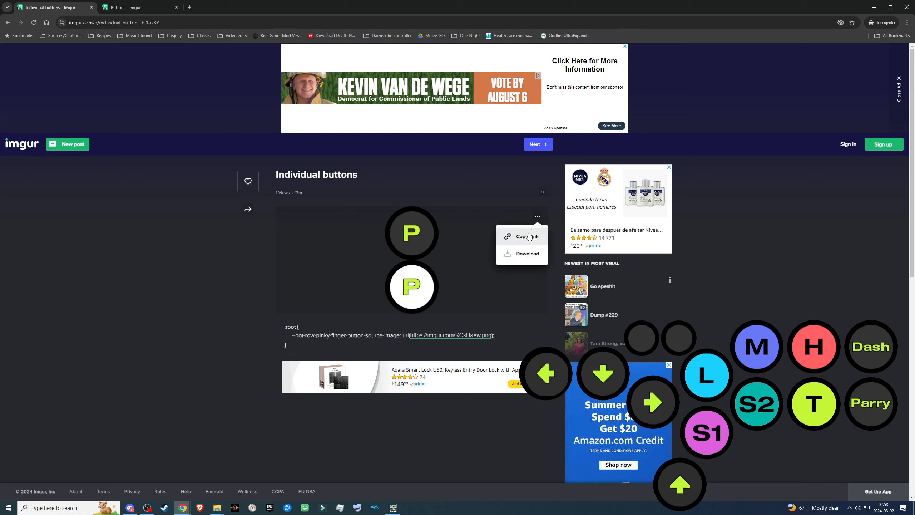
pyautogui.tripleClick(287, 344)
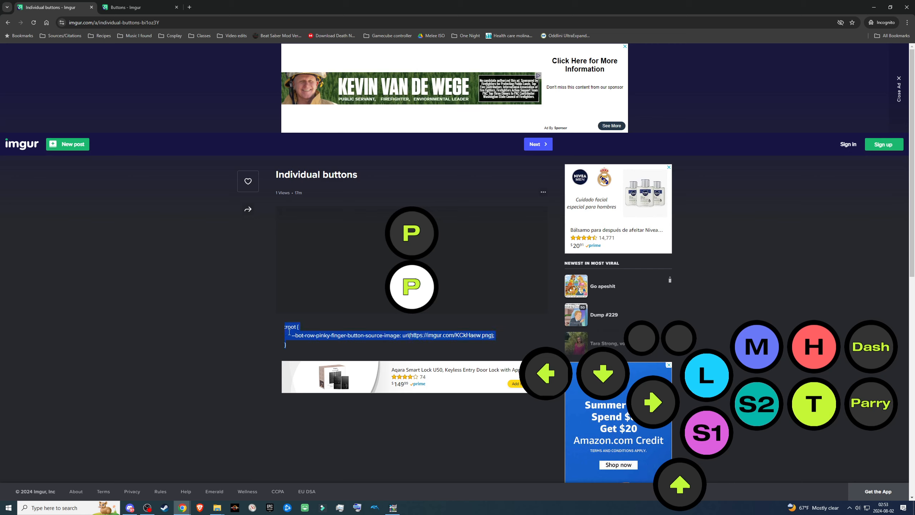
pyautogui.moveTo(288, 332); pyautogui.dragTo(300, 331)
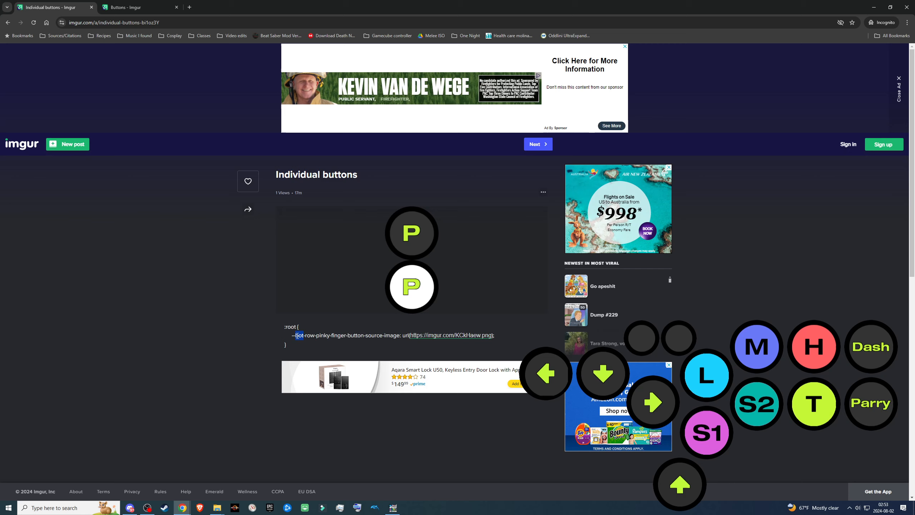
pyautogui.moveTo(303, 336); pyautogui.dragTo(388, 335)
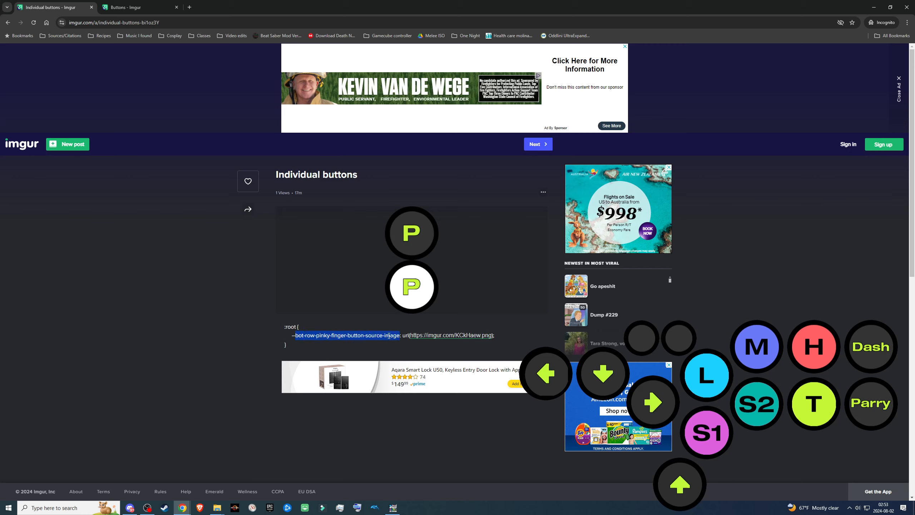
pyautogui.click(401, 337)
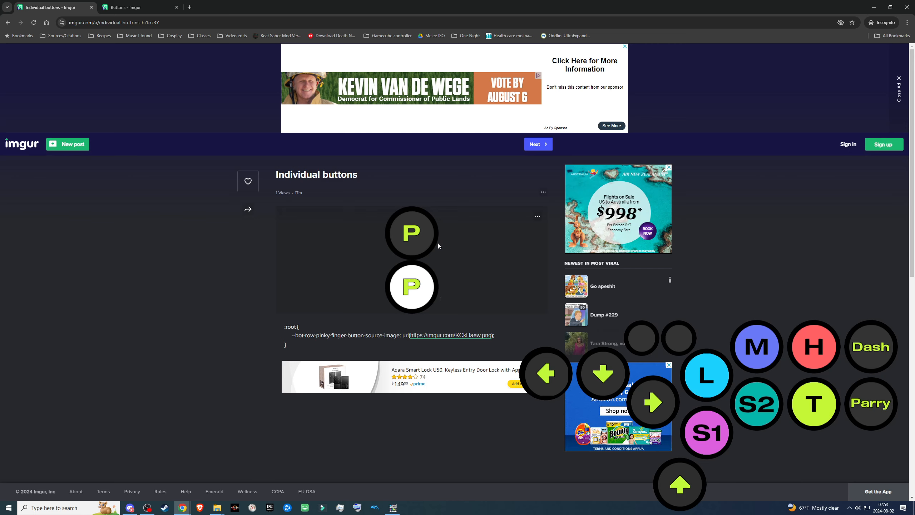
pyautogui.click(537, 216)
pyautogui.click(518, 234)
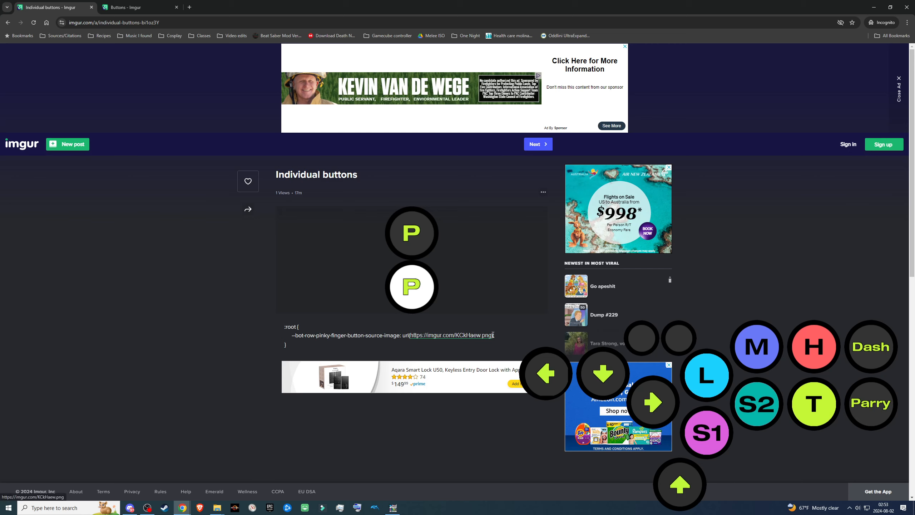
pyautogui.moveTo(287, 343); pyautogui.dragTo(399, 335)
# Review the README's variables for changing all right-side buttons at once and for changing each finger's button individually.
pyautogui.click(873, 7)
pyautogui.scroll(5, 314, 154)
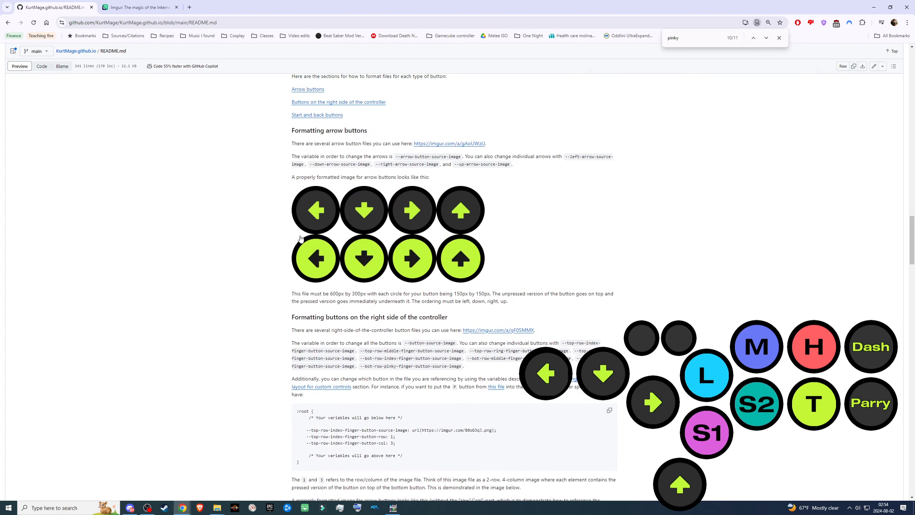
pyautogui.scroll(-6, 331, 336)
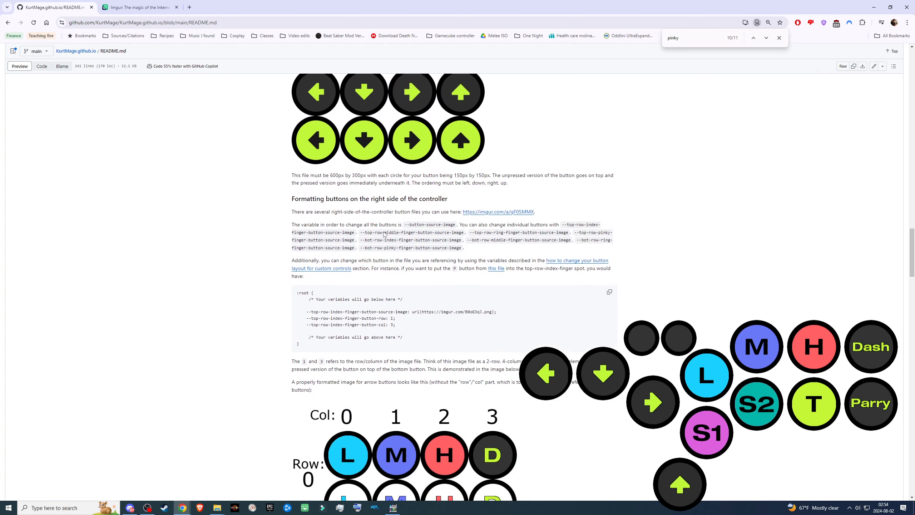
pyautogui.moveTo(301, 127); pyautogui.dragTo(455, 153)
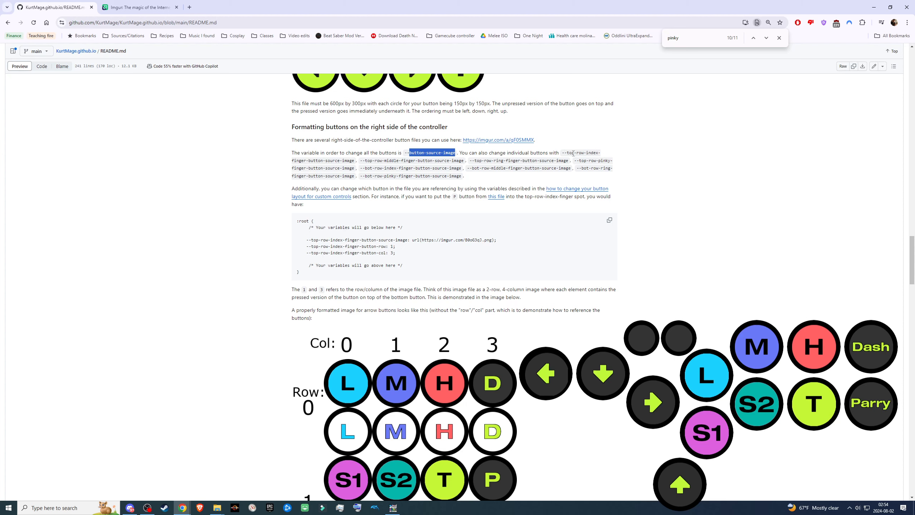
pyautogui.moveTo(567, 153)
pyautogui.mouseDown()
pyautogui.moveTo(600, 153)
pyautogui.moveTo(462, 161)
pyautogui.moveTo(610, 161)
pyautogui.moveTo(601, 154)
pyautogui.moveTo(312, 165)
pyautogui.moveTo(568, 164)
pyautogui.mouseUp()
pyautogui.click(502, 162)
pyautogui.click(557, 168)
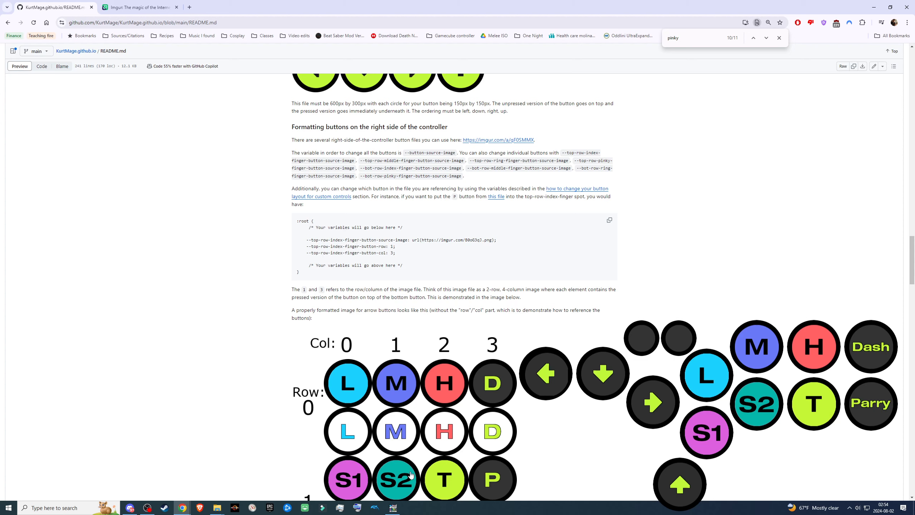
pyautogui.click(148, 514)
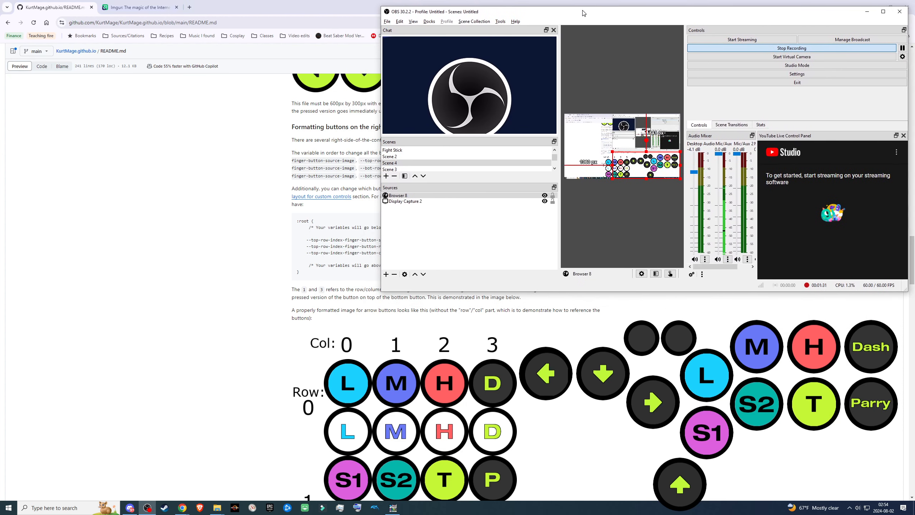
pyautogui.rightClick(403, 196)
pyautogui.click(432, 420)
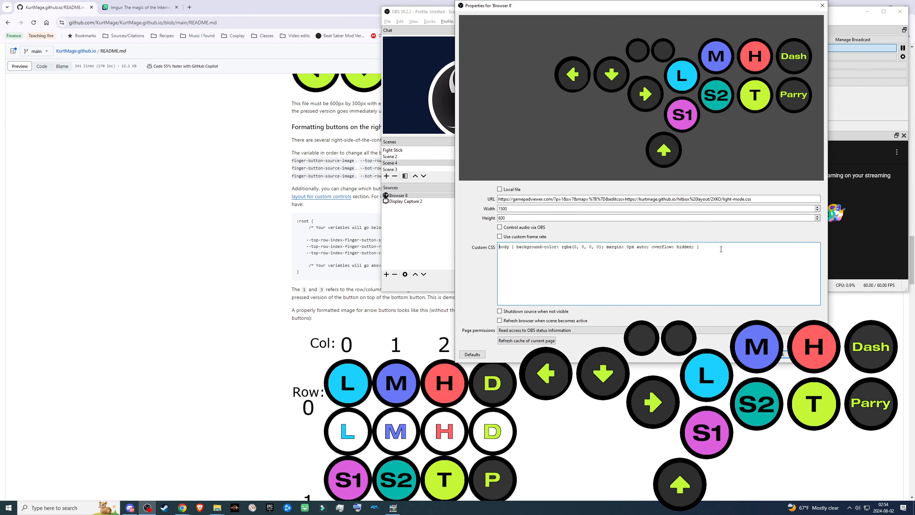
pyautogui.write(':root {     --bot-row-pinky-finger-button-source-image: url(https://imgur.com/KCkHaew.png); }')
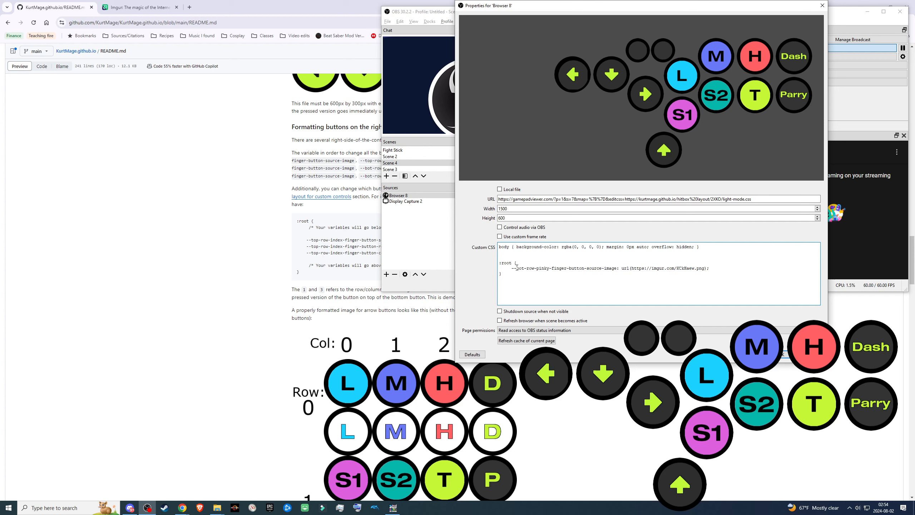
pyautogui.moveTo(516, 267); pyautogui.dragTo(618, 267)
pyautogui.click(779, 354)
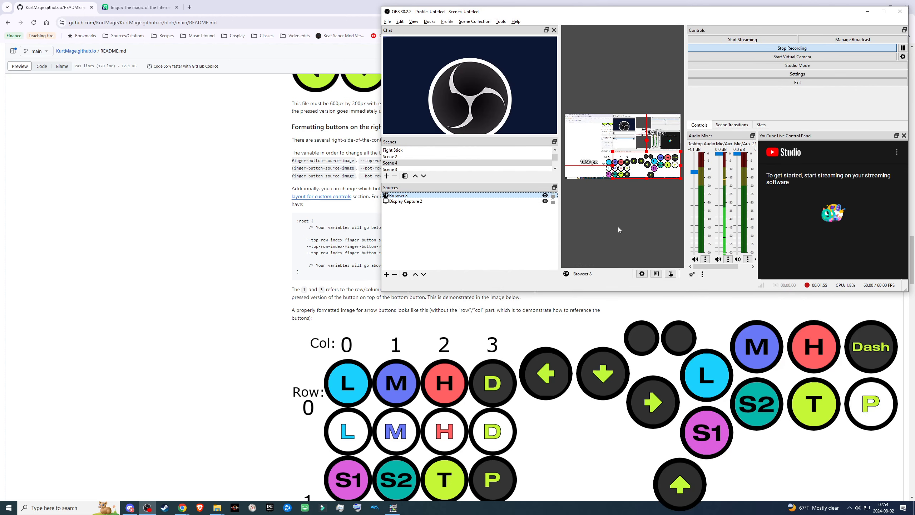
# Copy the imgur link of the borderless button sheet with the running-figure Dash icon and paste it inside Browser 8's :root block in OBS.
pyautogui.click(137, 7)
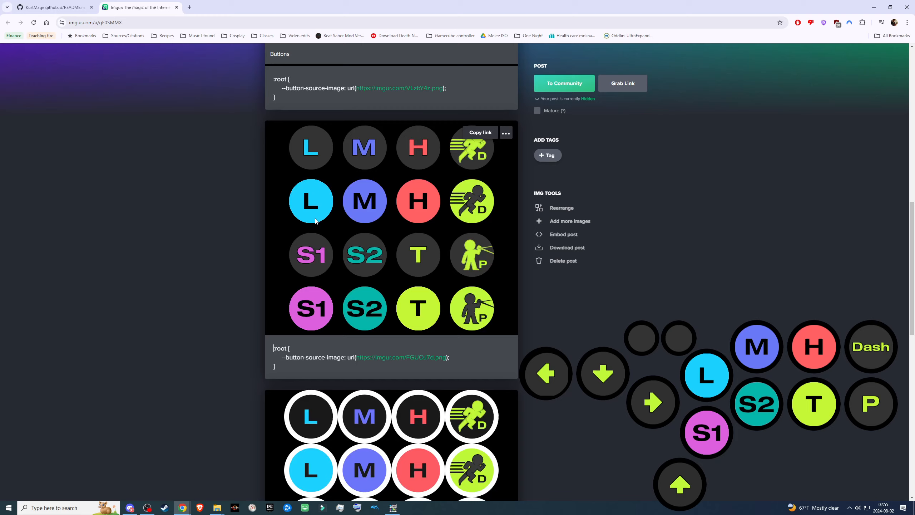
pyautogui.scroll(-5, 528, 260)
pyautogui.scroll(6, 529, 261)
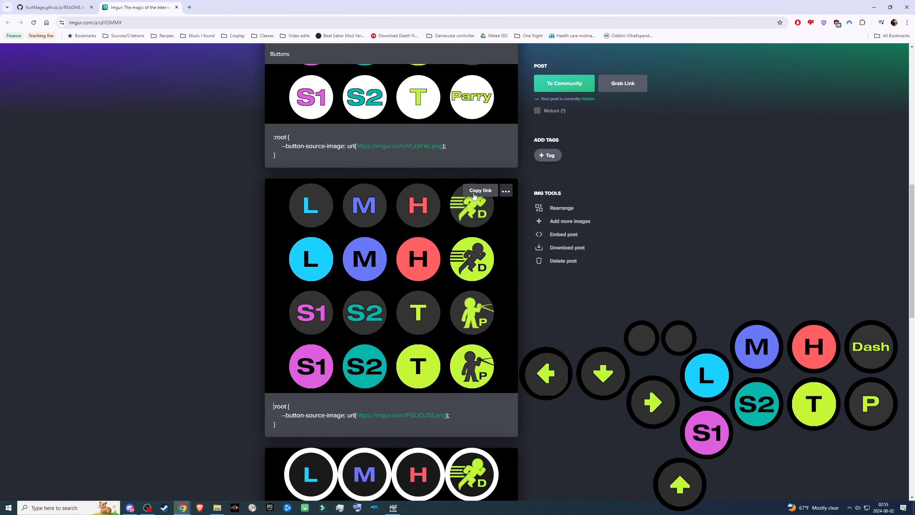
pyautogui.moveTo(467, 216)
pyautogui.click(147, 507)
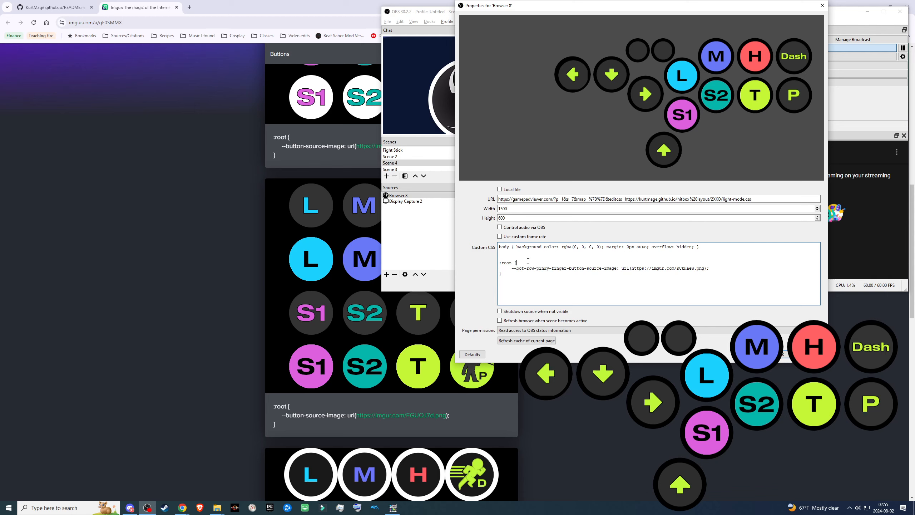
pyautogui.press('Return')
pyautogui.write('https://imgur.com/FGUOJ7d')
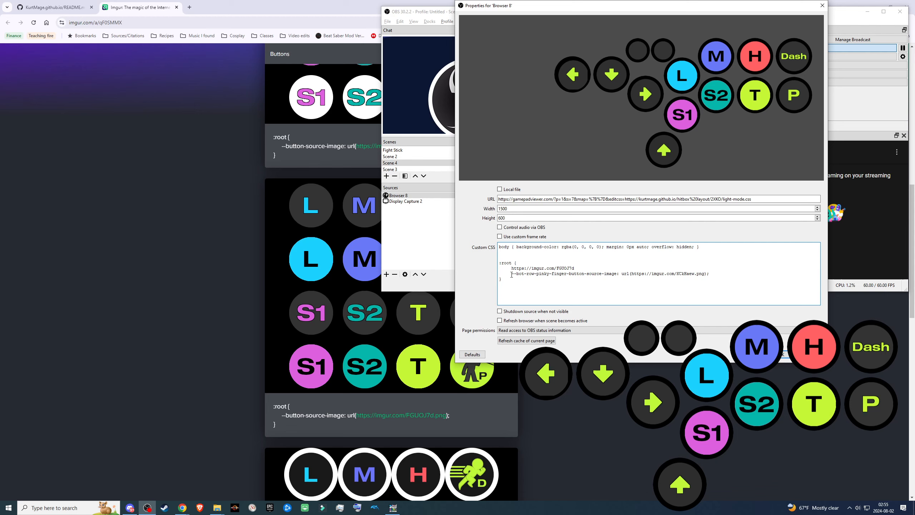
# Duplicate the bot-row-pinky-finger-button-source-image line above the original in the custom CSS and indent the copy to match.
pyautogui.moveTo(511, 275); pyautogui.dragTo(716, 274)
pyautogui.hotkey('ctrl', 'c')
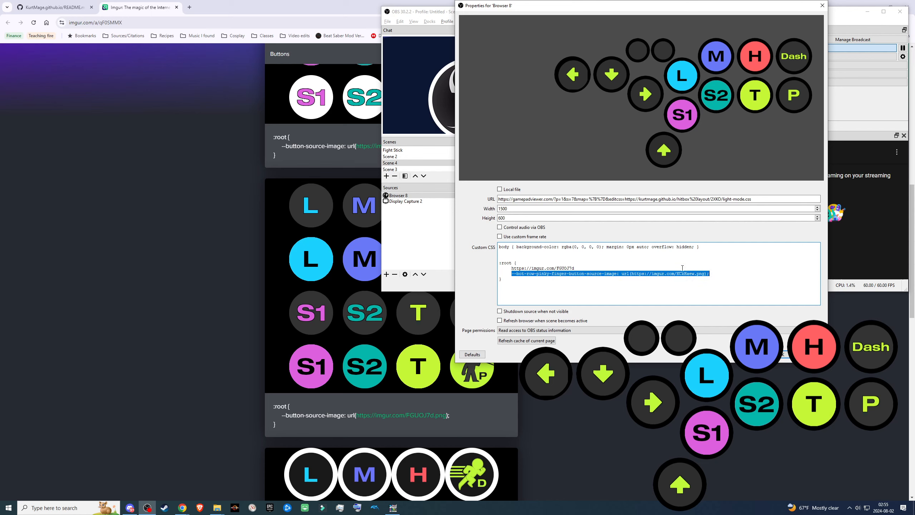
pyautogui.click(586, 266)
pyautogui.press('Return')
pyautogui.hotkey('ctrl', 'v')
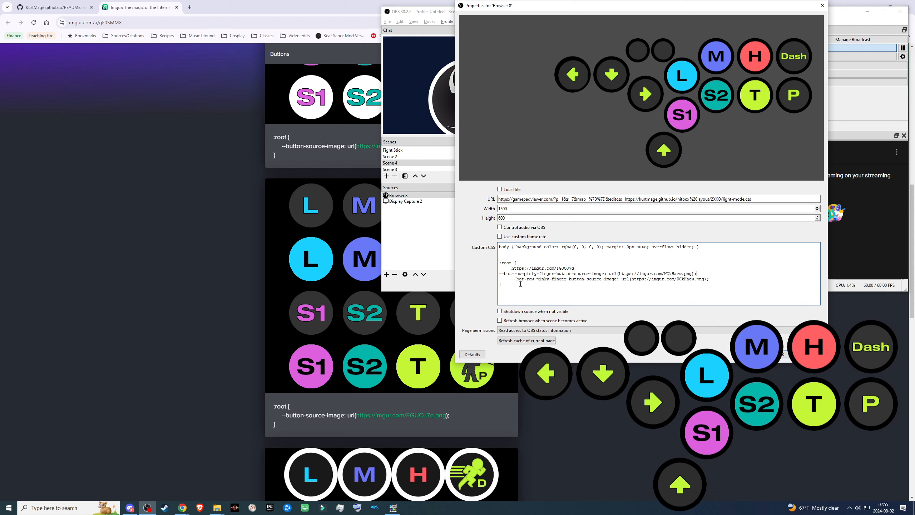
pyautogui.click(499, 274)
pyautogui.press('Tab')
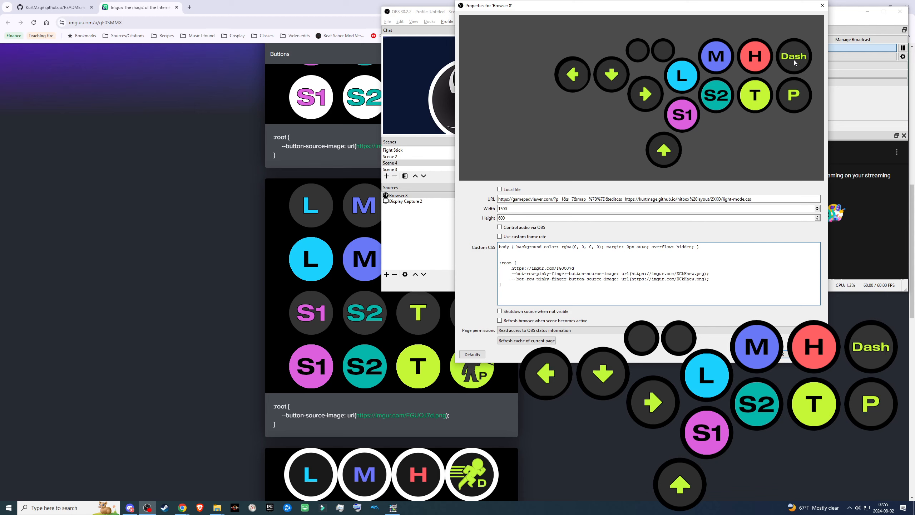
# Rename the upper line's variable to --top-row-pinky-finger-button-source-image and check that name against the README in Chrome.
pyautogui.doubleClick(519, 273)
pyautogui.write('top')
pyautogui.click(54, 7)
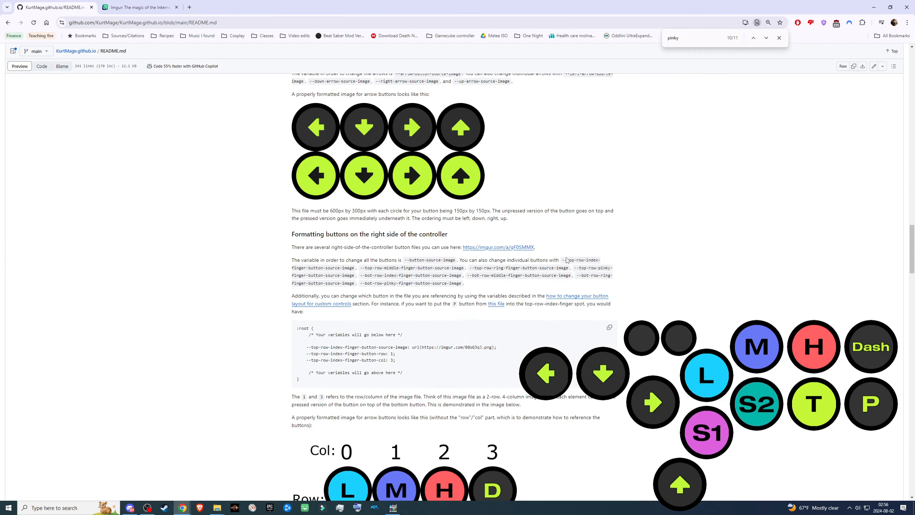
pyautogui.moveTo(579, 267); pyautogui.dragTo(349, 281)
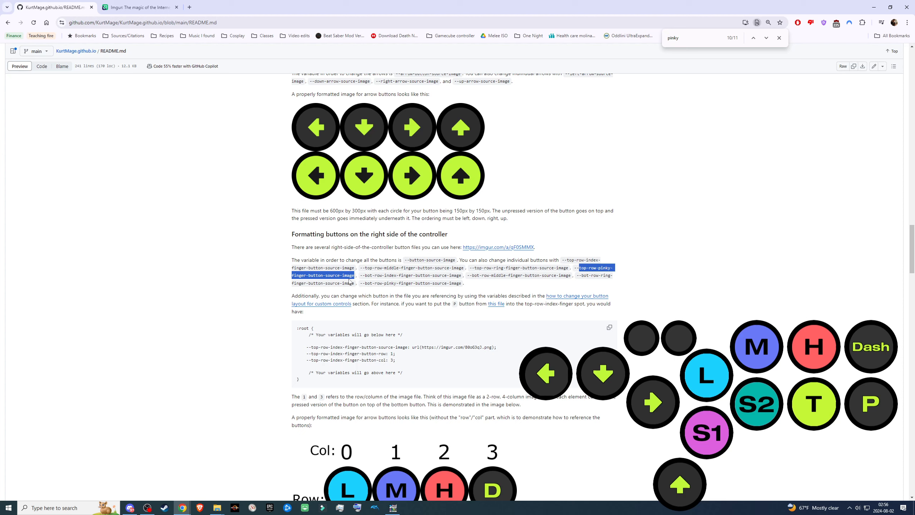
pyautogui.click(349, 280)
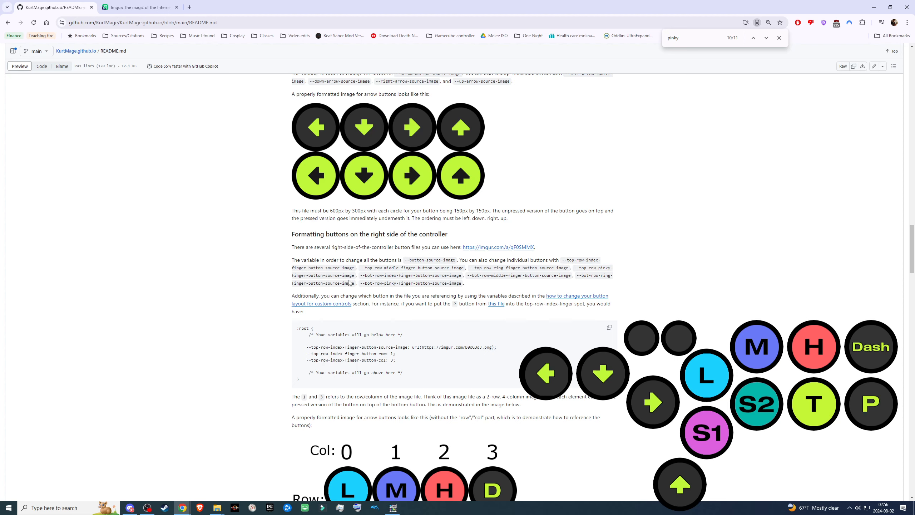
pyautogui.click(144, 509)
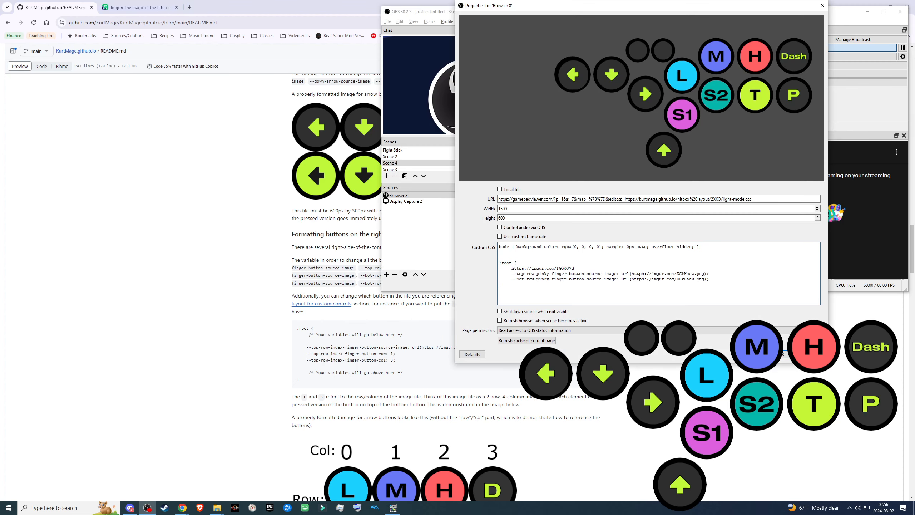
pyautogui.moveTo(577, 268); pyautogui.dragTo(512, 269)
pyautogui.hotkey('ctrl', 'c')
pyautogui.press('BackSpace')
pyautogui.moveTo(633, 273); pyautogui.dragTo(700, 273)
pyautogui.hotkey('ctrl', 'v')
pyautogui.click(704, 273)
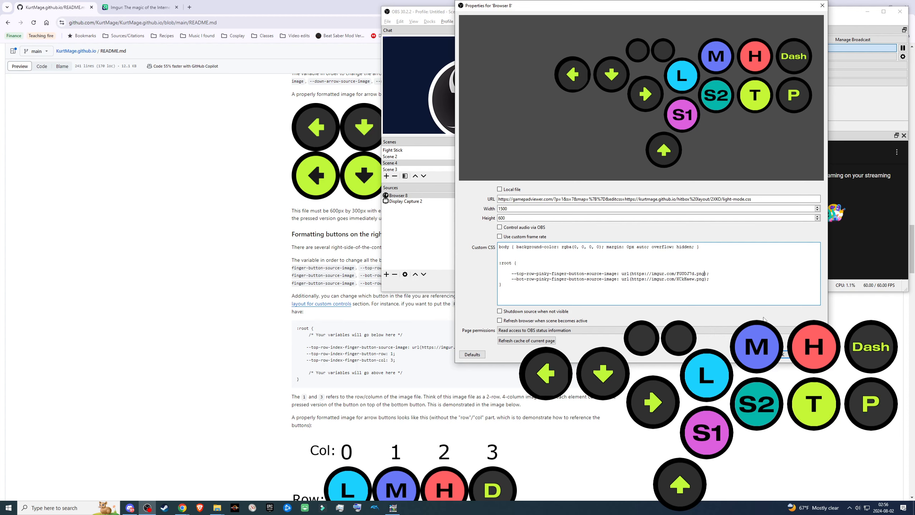
pyautogui.click(784, 355)
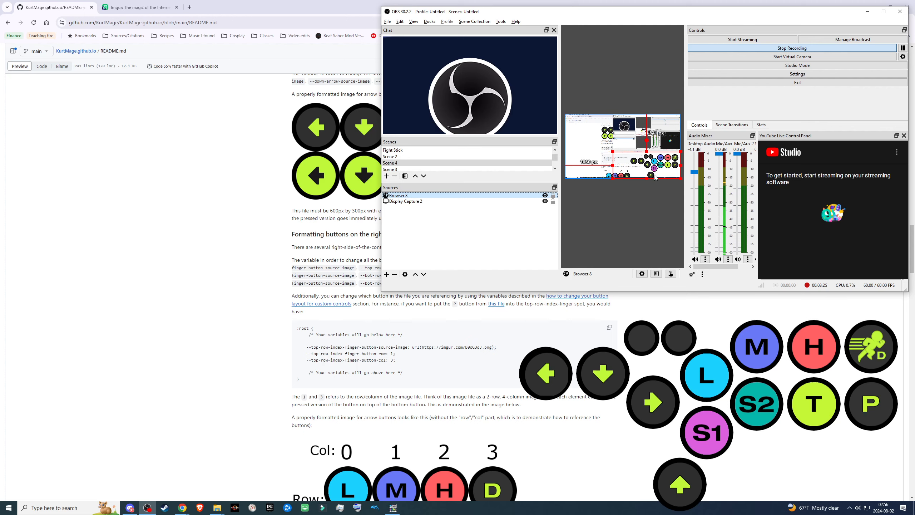
# Switch to the imgur album in Chrome and copy the link of the white-outlined button sheet with the running-figure Dash icon.
pyautogui.click(137, 8)
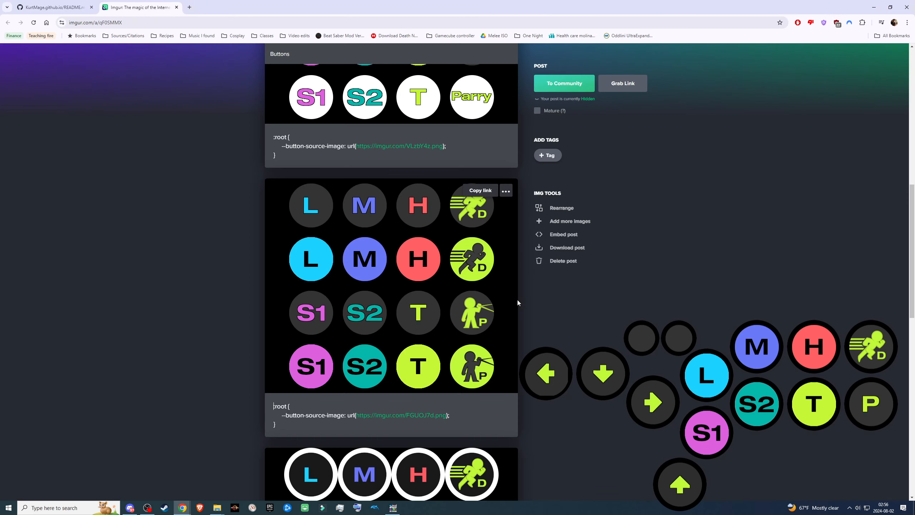
pyautogui.scroll(-5, 347, 312)
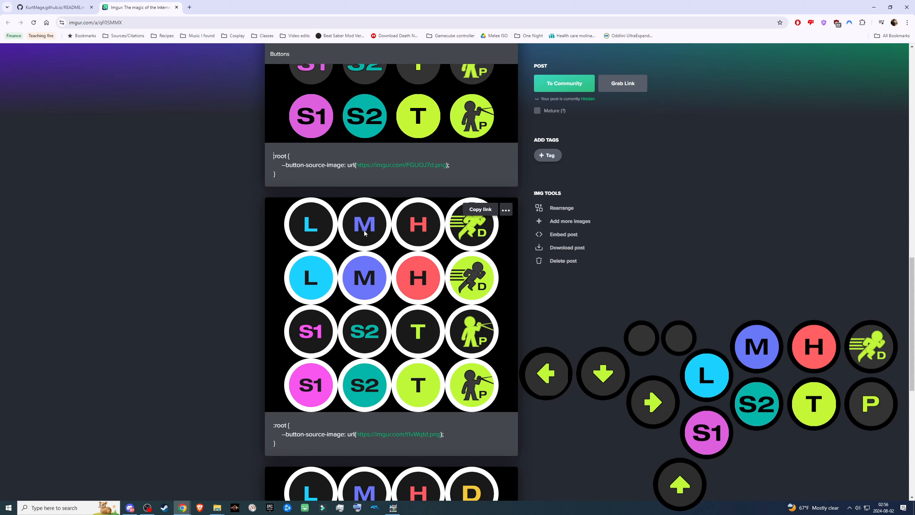
pyautogui.click(482, 210)
# Replace the top-row pinky image link in Browser 8's custom CSS in OBS with the copied white-outlined sheet link and apply it.
pyautogui.click(147, 508)
pyautogui.rightClick(396, 195)
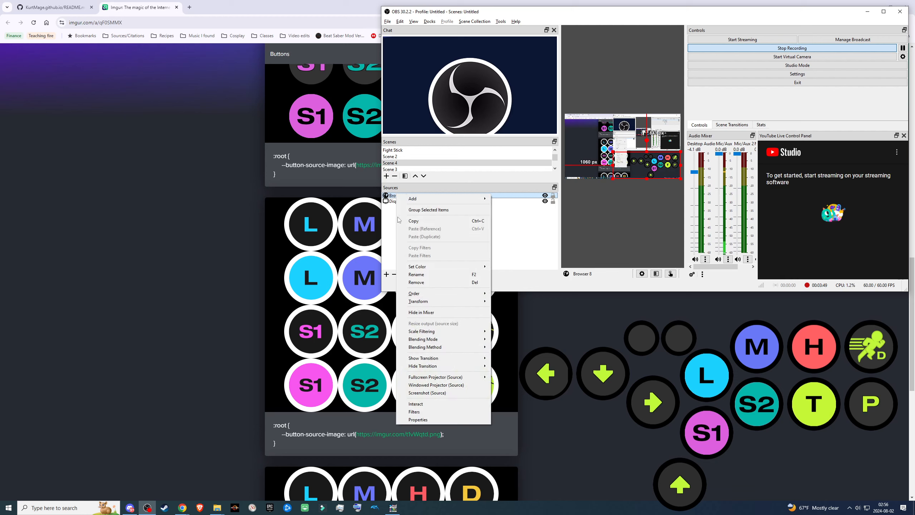
pyautogui.click(417, 420)
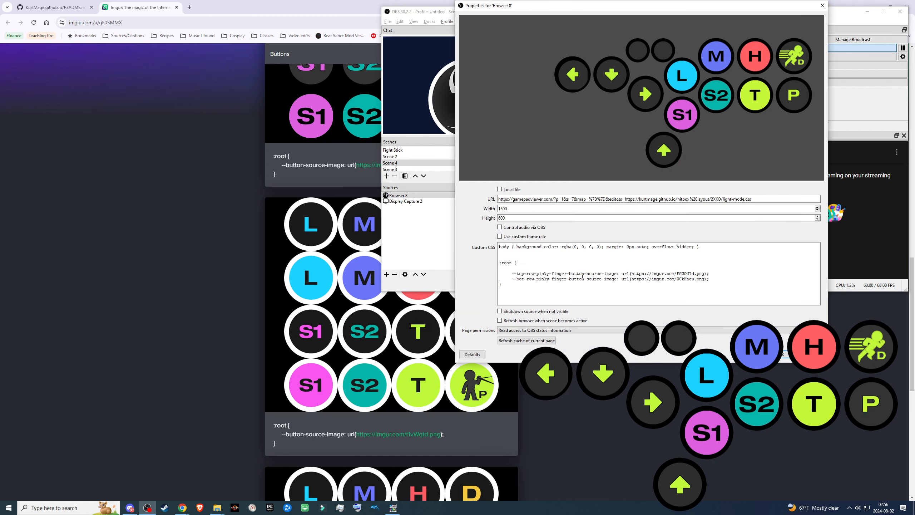
pyautogui.moveTo(635, 273); pyautogui.dragTo(692, 271)
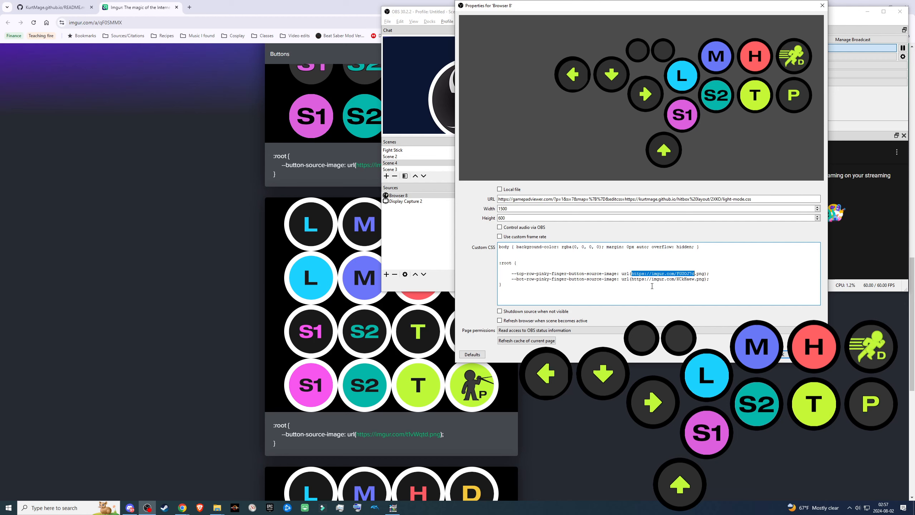
pyautogui.click(632, 273)
pyautogui.moveTo(641, 271); pyautogui.dragTo(691, 271)
pyautogui.hotkey('ctrl', 'v')
pyautogui.click(782, 354)
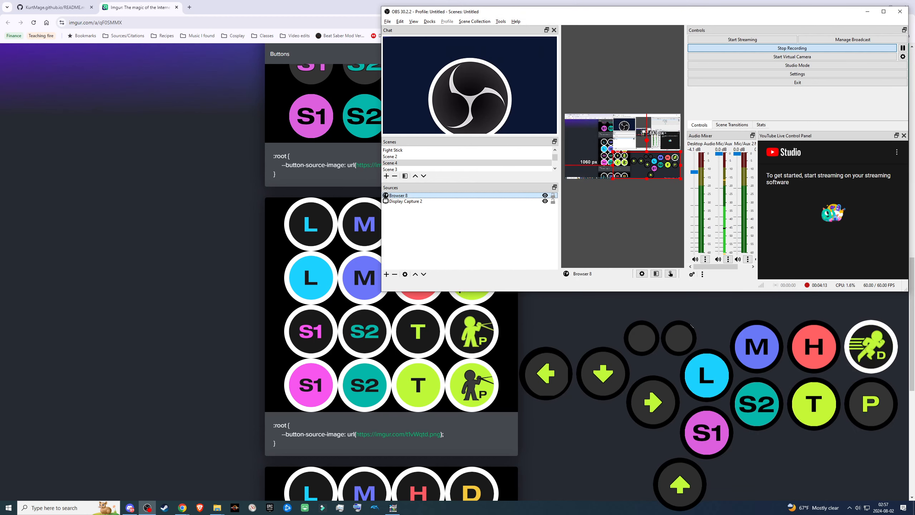
# Find the README's row/column section in Chrome and copy its --top-row-index-finger-button-row: 1 and --top-row-index-finger-button-col: 3 lines.
pyautogui.moveTo(683, 7); pyautogui.dragTo(667, 20)
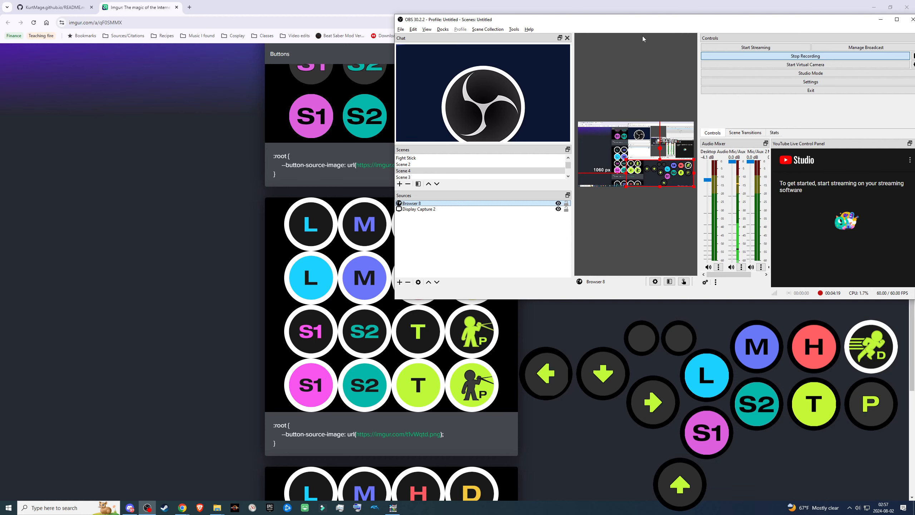
pyautogui.click(54, 7)
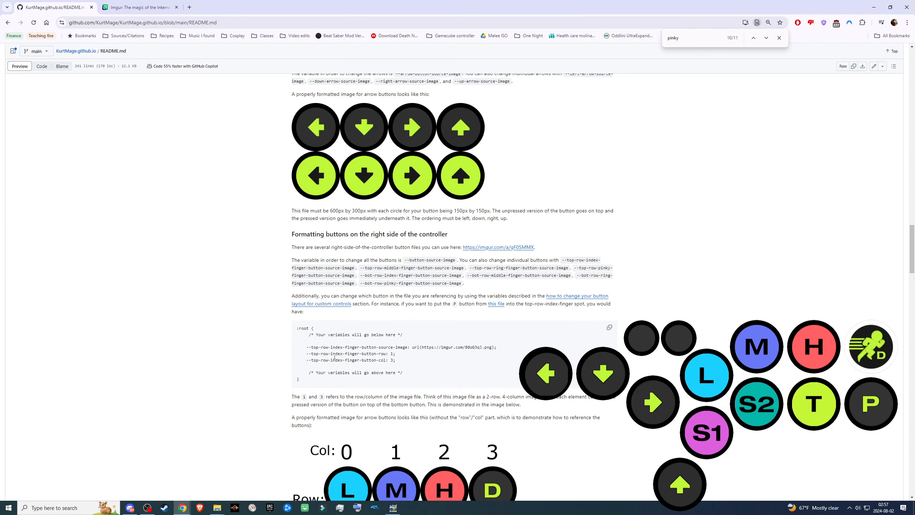
pyautogui.scroll(-6, 334, 357)
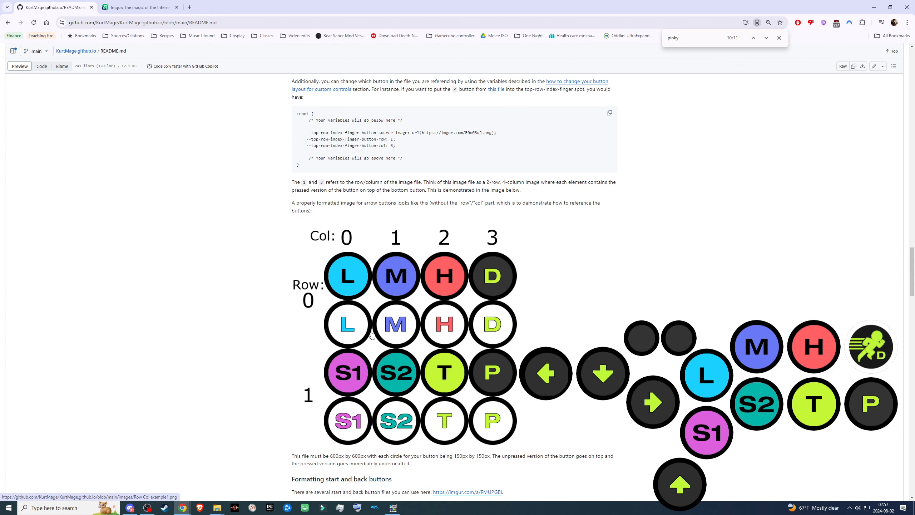
pyautogui.scroll(-1, 278, 380)
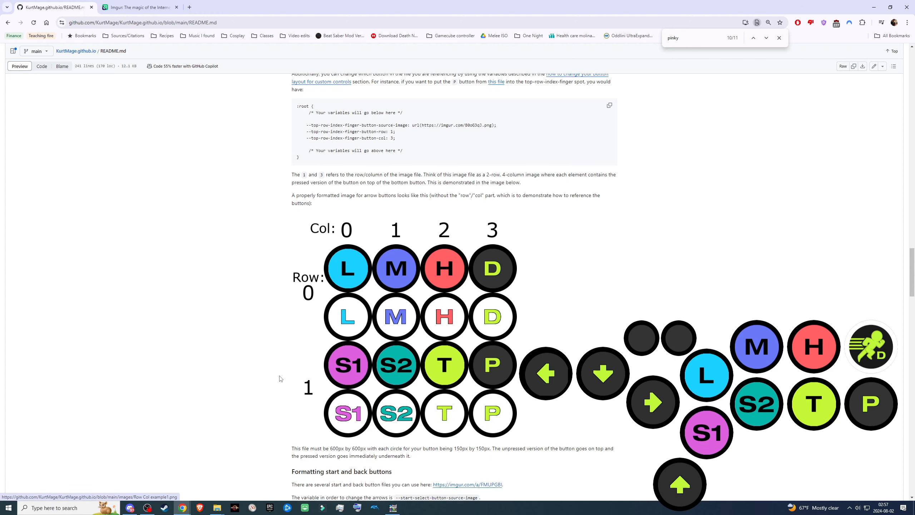
pyautogui.scroll(1, 278, 380)
pyautogui.scroll(-1, 279, 380)
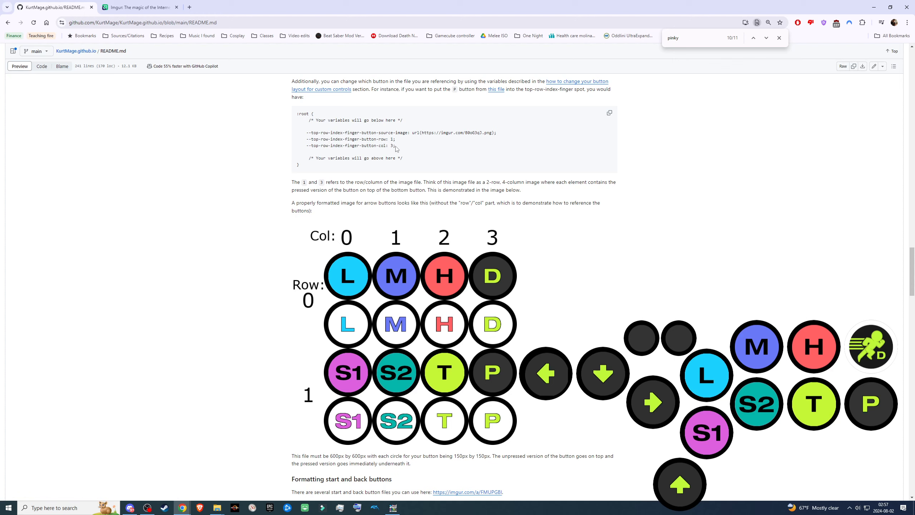
pyautogui.moveTo(396, 145); pyautogui.dragTo(295, 140)
pyautogui.hotkey('ctrl', 'c')
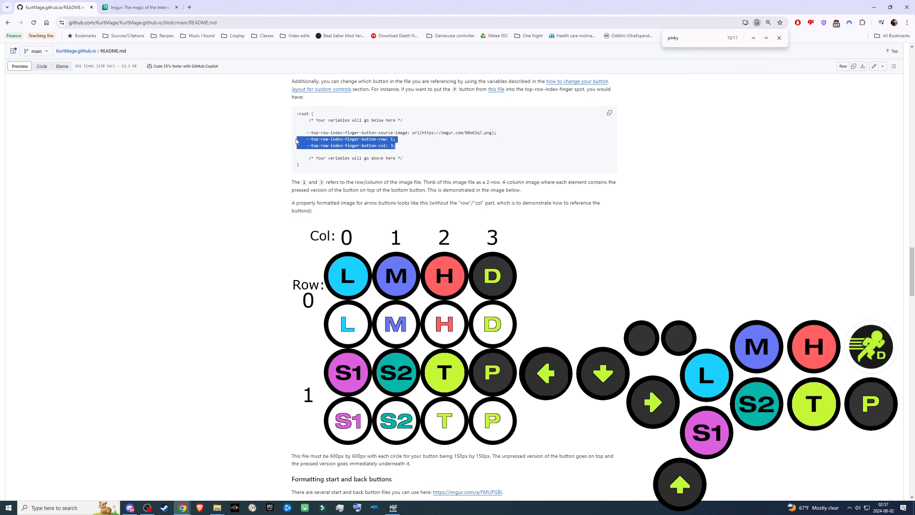
pyautogui.click(367, 137)
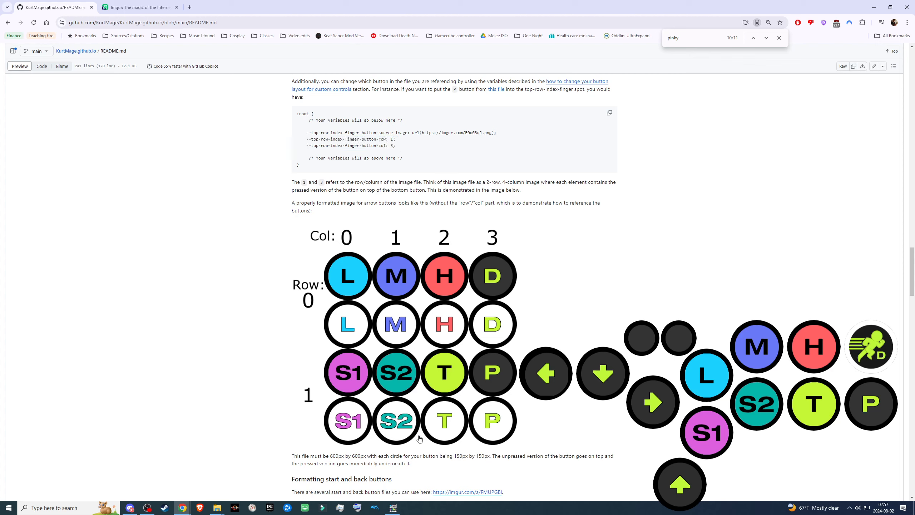
pyautogui.moveTo(131, 511)
pyautogui.click(394, 145)
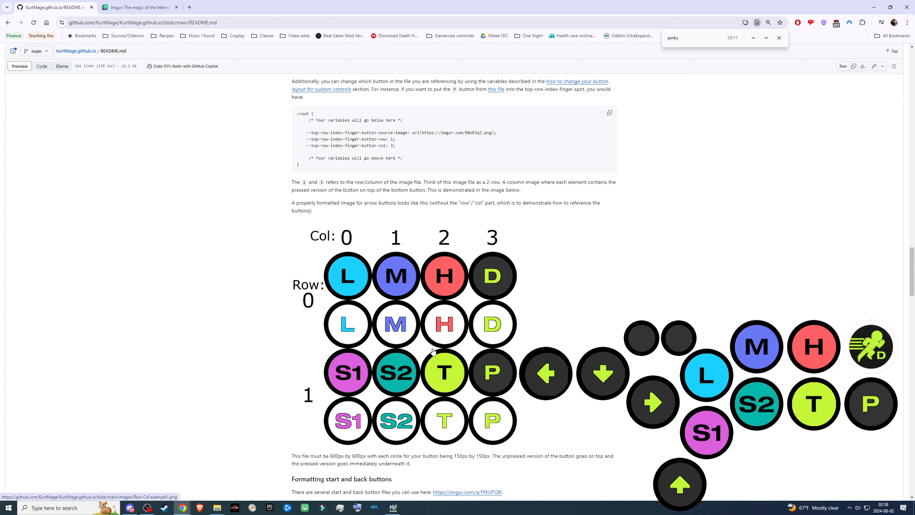
# Switch to OBS, open Browser 8's properties, and paste the copied row and col lines below the top-row pinky image line.
pyautogui.click(146, 507)
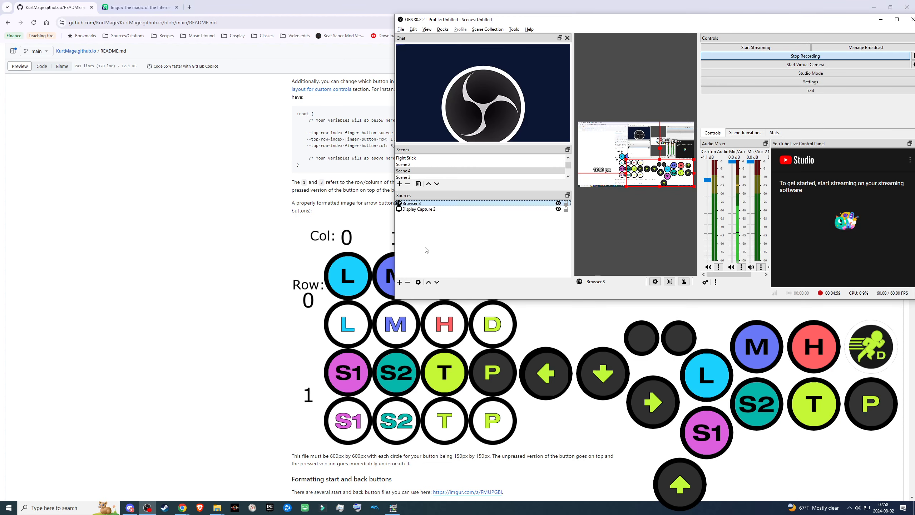
pyautogui.rightClick(414, 204)
pyautogui.click(440, 428)
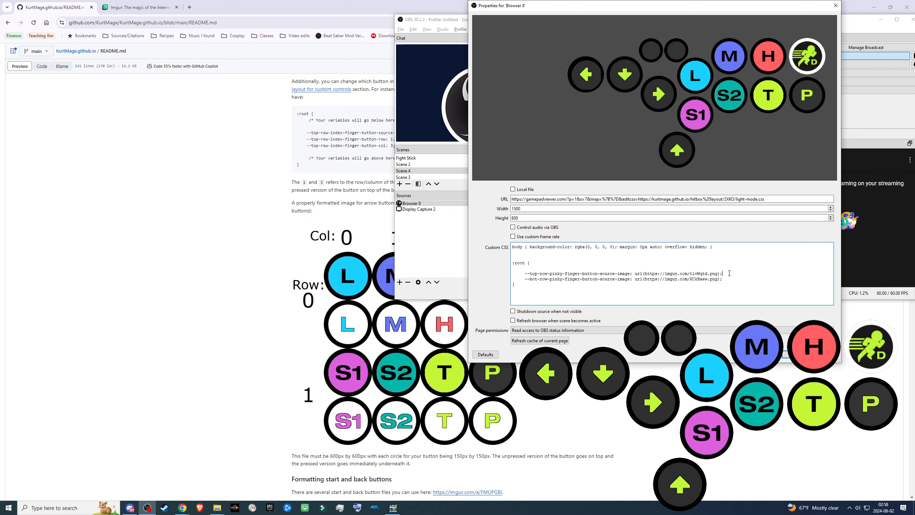
pyautogui.hotkey('ctrl', 'v')
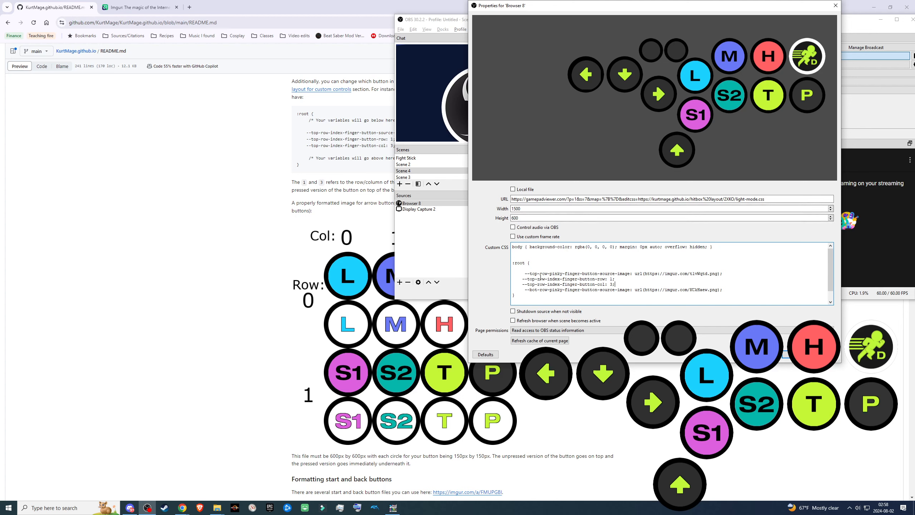
# Rename index to pinky in both pasted lines, giving --top-row-pinky-finger-button-row and --top-row-pinky-finger-button-col.
pyautogui.doubleClick(553, 279)
pyautogui.write('pinky')
pyautogui.press('Down')
pyautogui.hotkey('ctrl', 'shift', 'Left')
pyautogui.write('pinky')
# Set the top-row pinky button's row to 0 and col to 1 for the M button, apply it, and compare with the imgur sheet.
pyautogui.moveTo(494, 10); pyautogui.dragTo(543, 25)
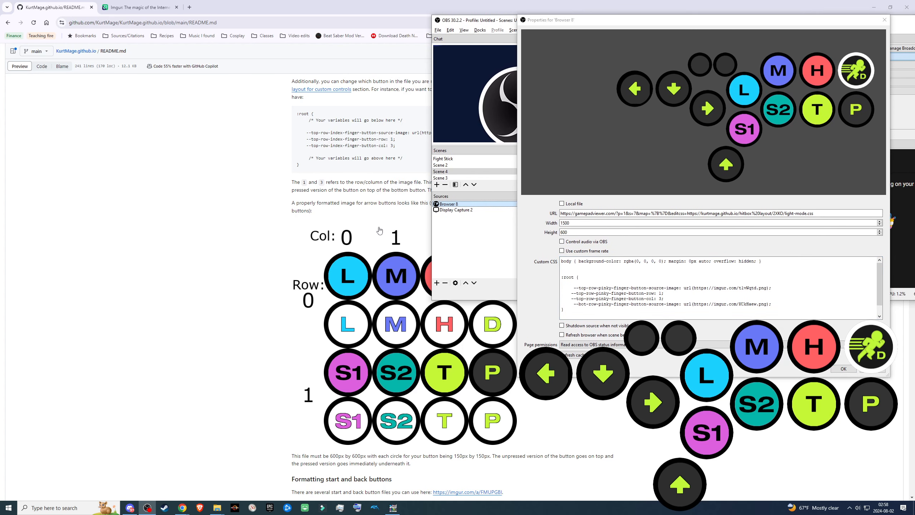
pyautogui.click(660, 294)
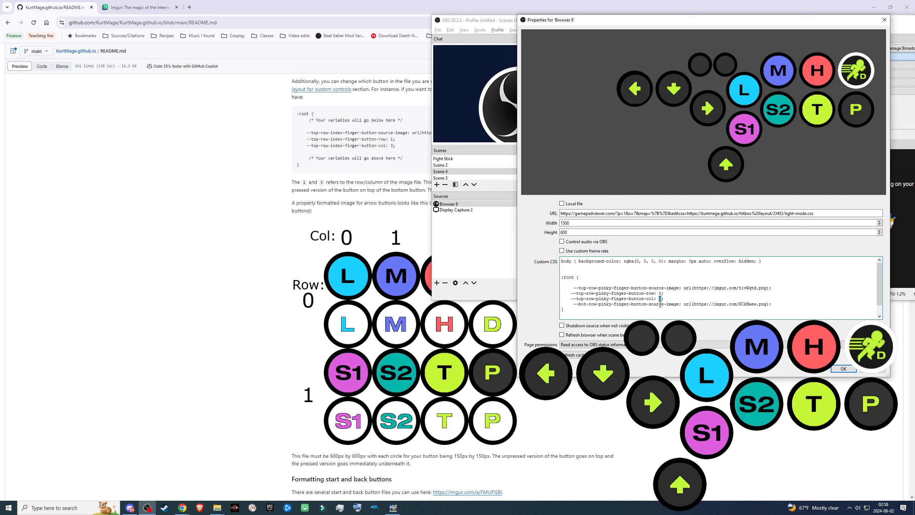
pyautogui.click(843, 368)
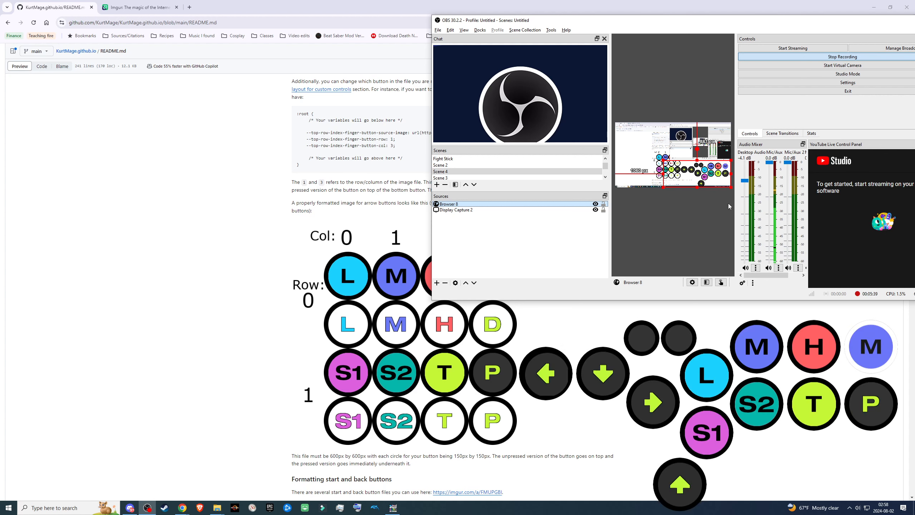
pyautogui.click(136, 7)
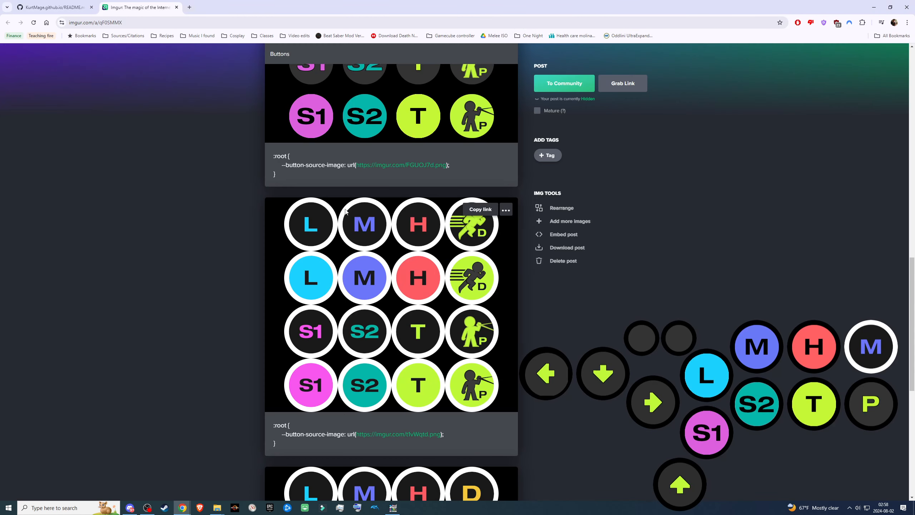